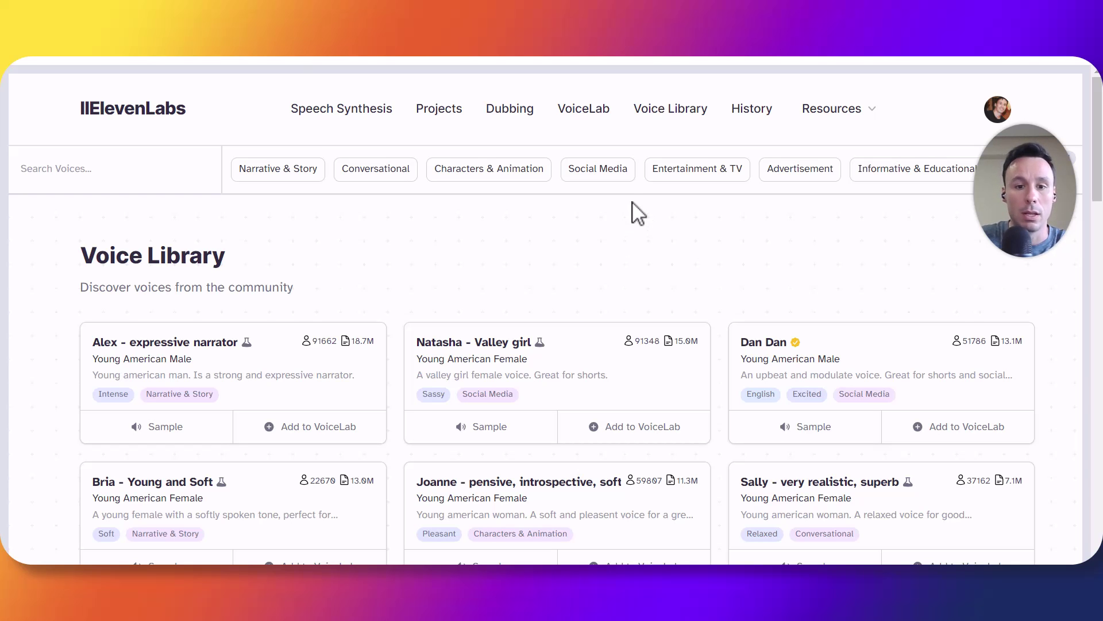
# Find the Noah - Calm card in the library and add it to Voice Lab under its default name.
pyautogui.scroll(-3, 636, 212)
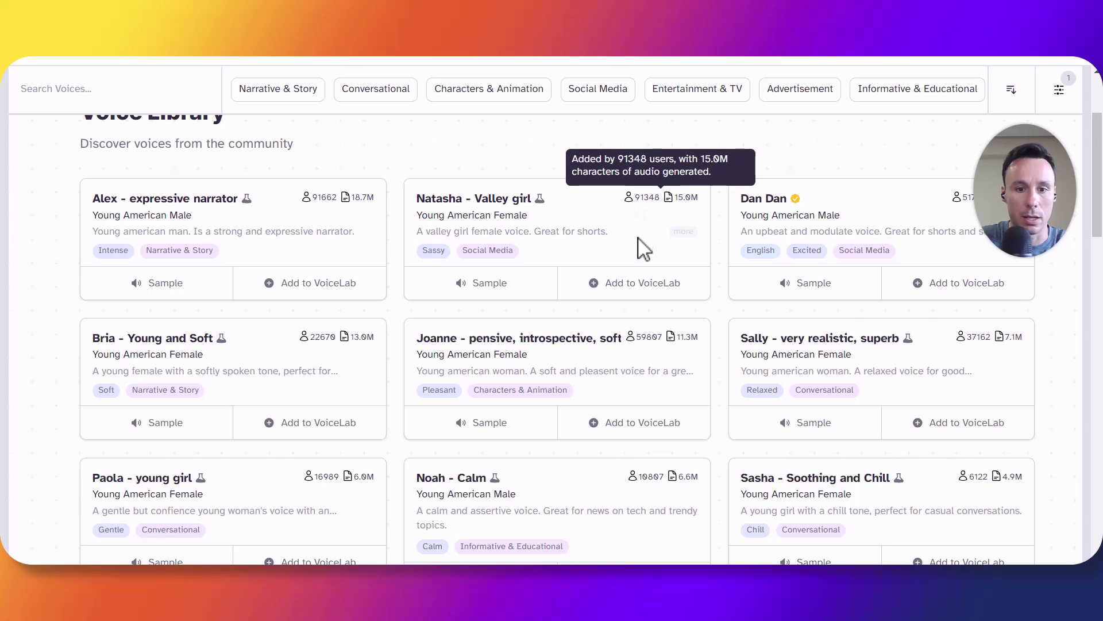
pyautogui.scroll(-1, 637, 253)
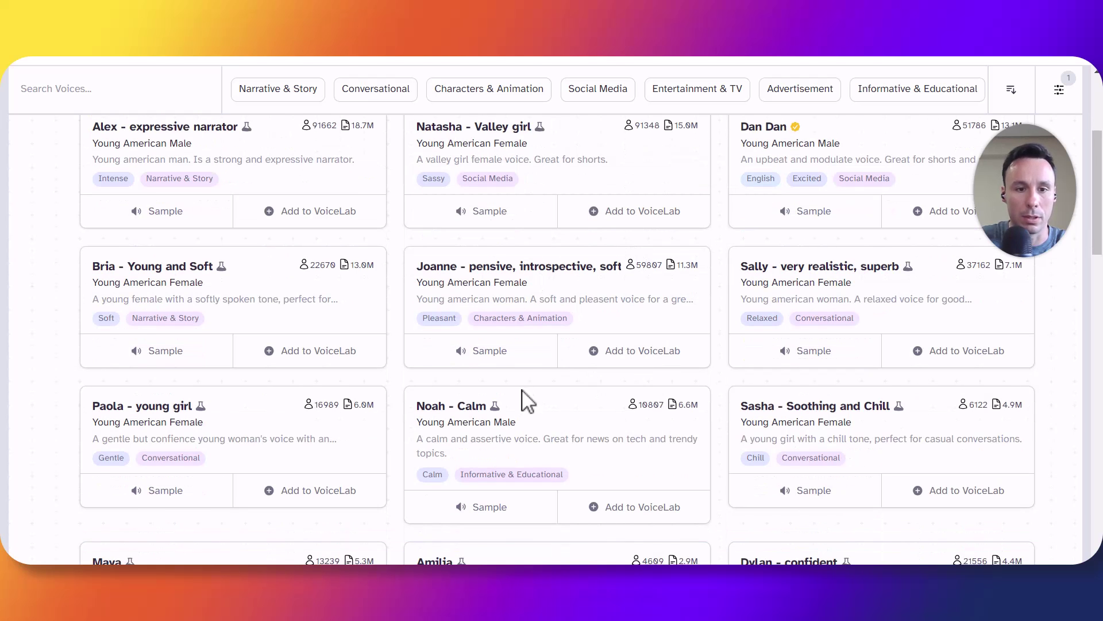
pyautogui.scroll(3, 521, 397)
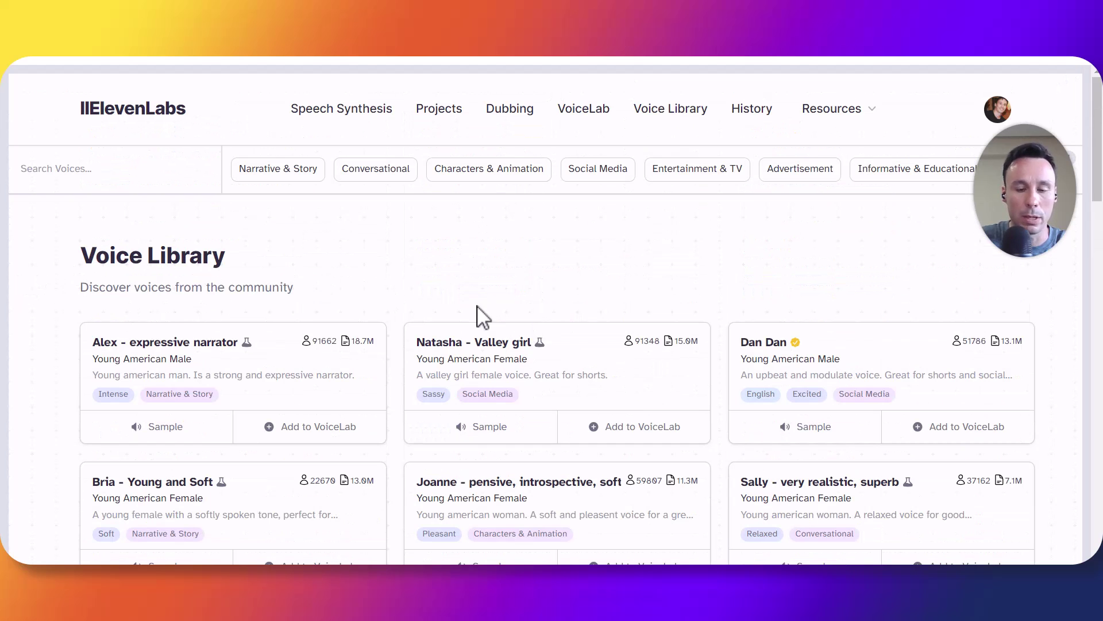
pyautogui.scroll(-3, 480, 310)
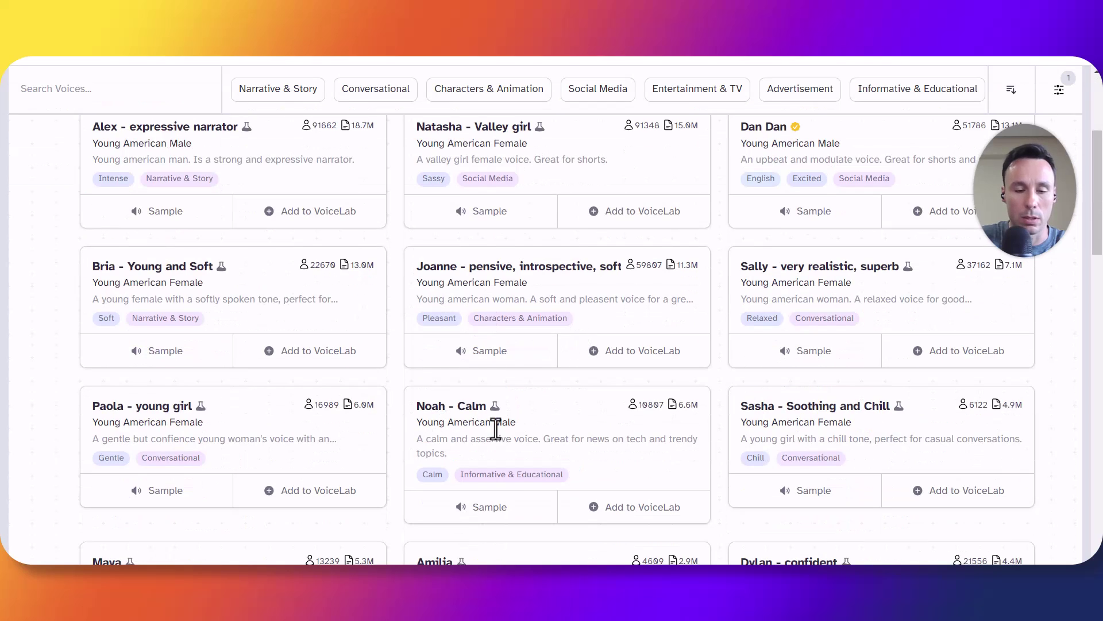
pyautogui.moveTo(426, 450)
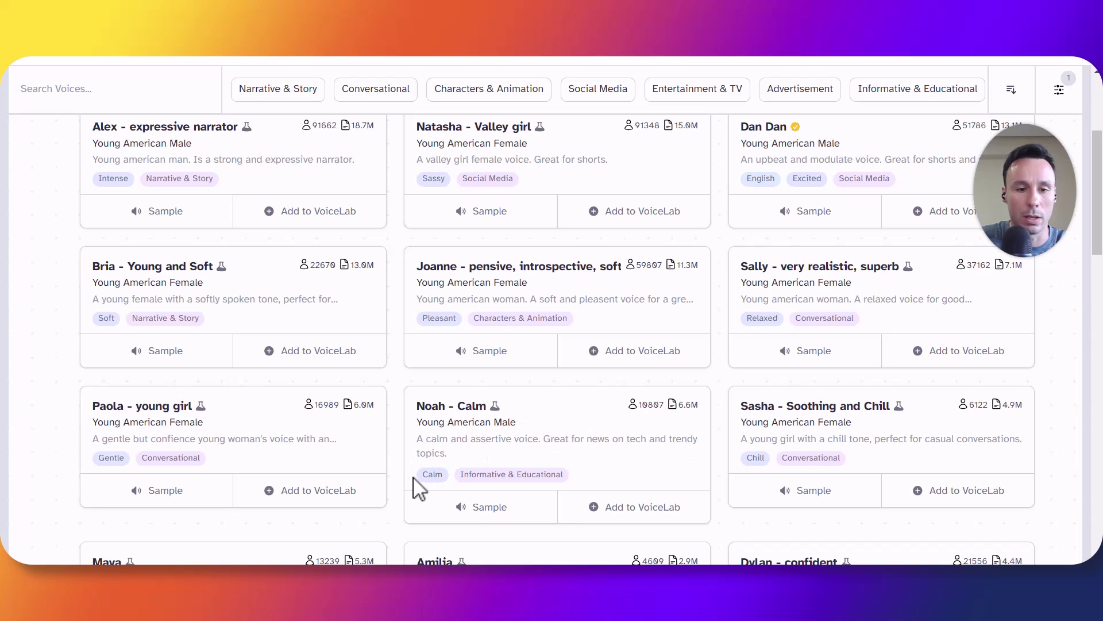
pyautogui.click(639, 518)
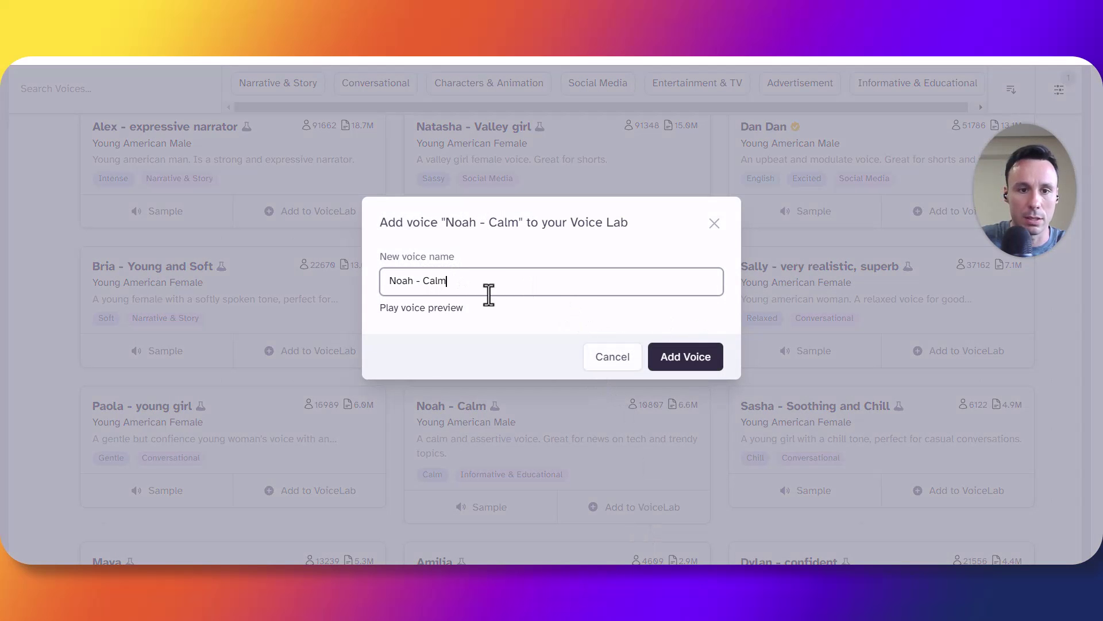
pyautogui.click(686, 356)
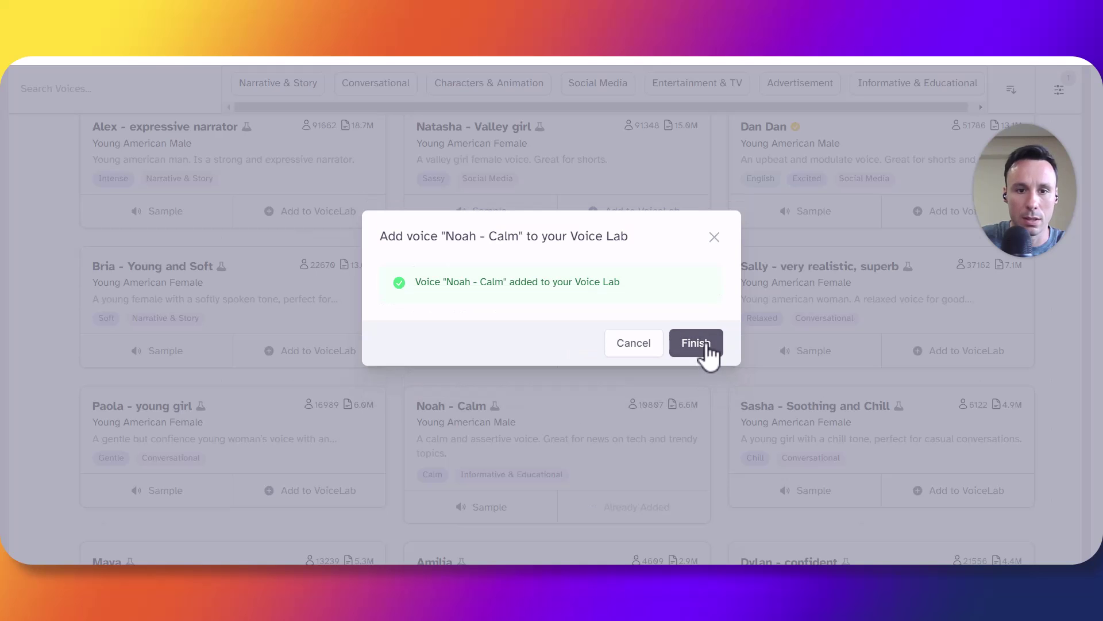
pyautogui.click(705, 349)
pyautogui.scroll(4, 698, 323)
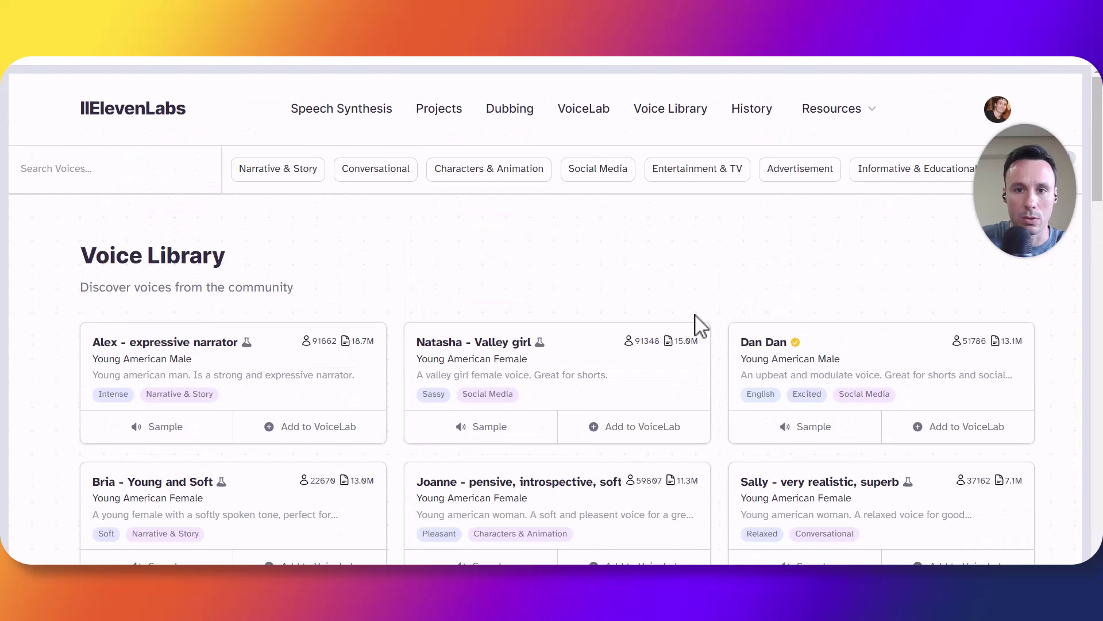
# Load the Noah - Calm voice from VoiceLab into speech synthesis.
pyautogui.click(598, 115)
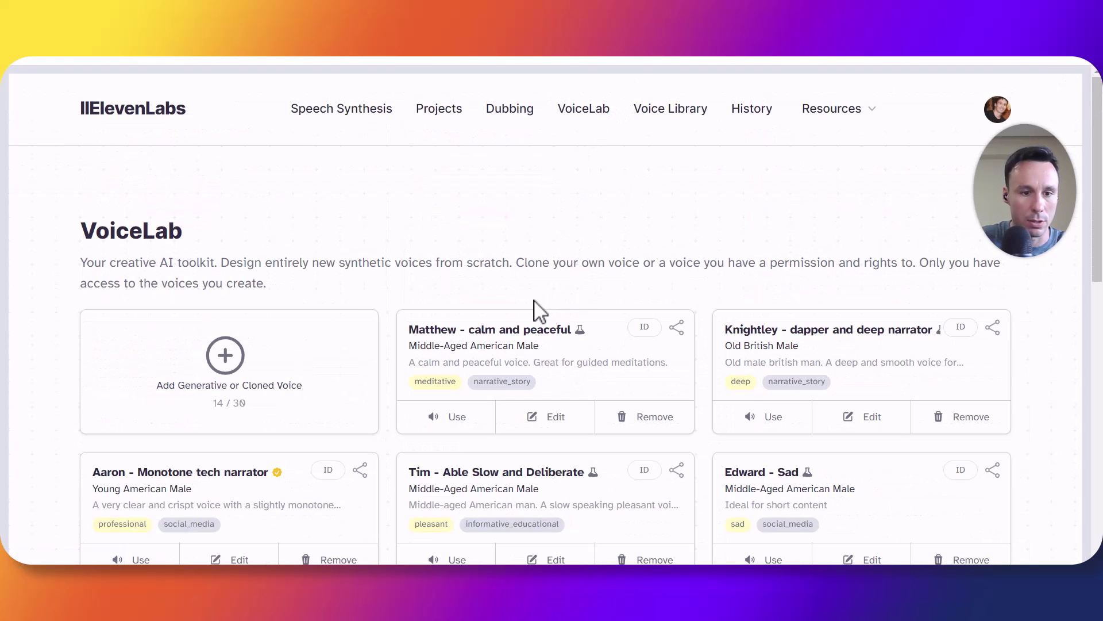
pyautogui.scroll(-2, 540, 310)
pyautogui.scroll(-2, 539, 309)
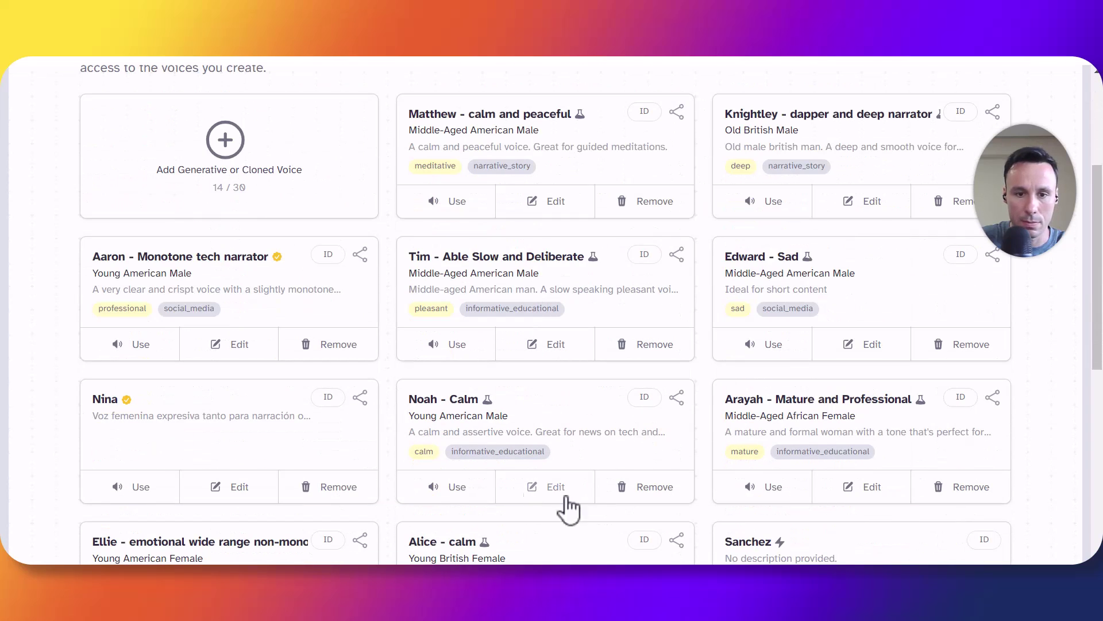
pyautogui.click(458, 488)
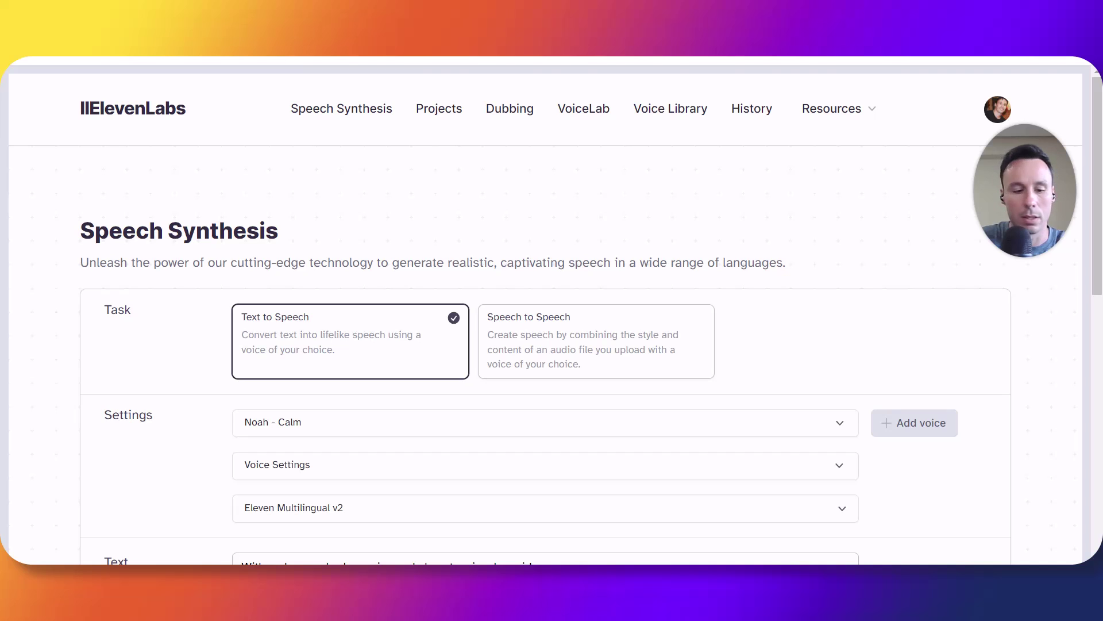
# Replace the existing text with the two pasted emotional dialogue lines (82/5000 characters).
pyautogui.scroll(-4, 542, 419)
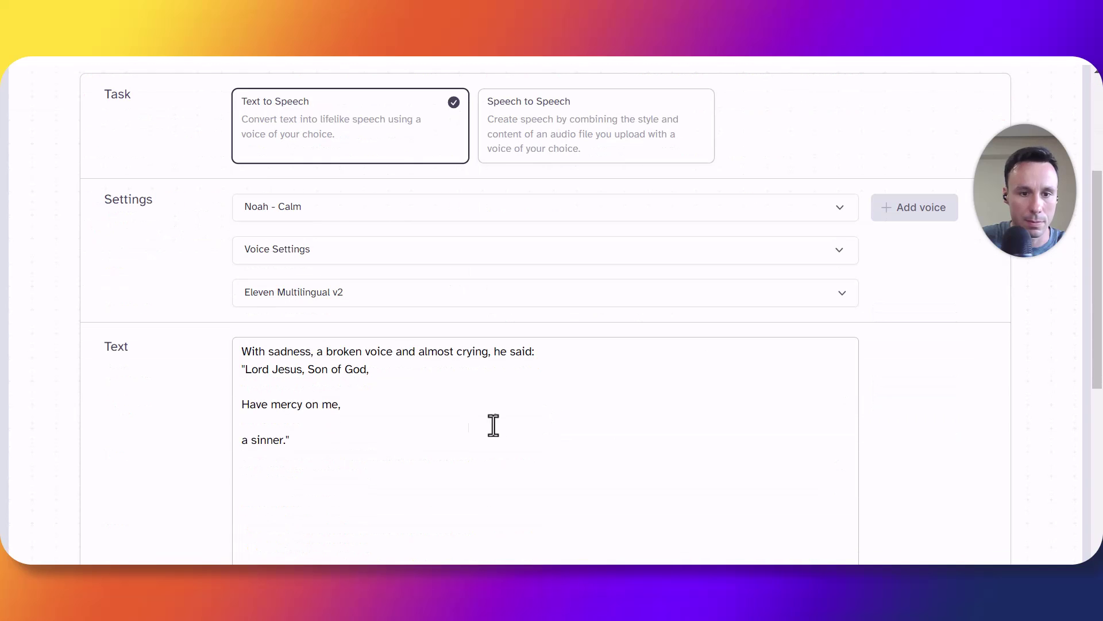
pyautogui.moveTo(383, 479); pyautogui.dragTo(236, 352)
pyautogui.write('"Are you sure about that?" he said, confused. "Don’t test me!" he shouted angrily.')
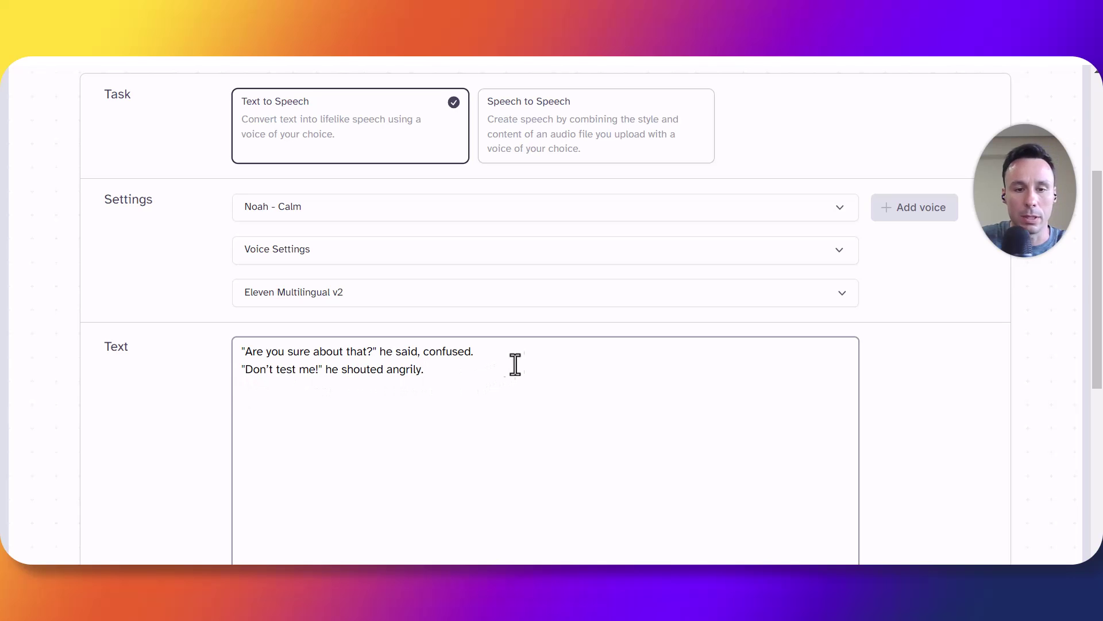
pyautogui.scroll(-1, 520, 362)
pyautogui.scroll(-3, 523, 360)
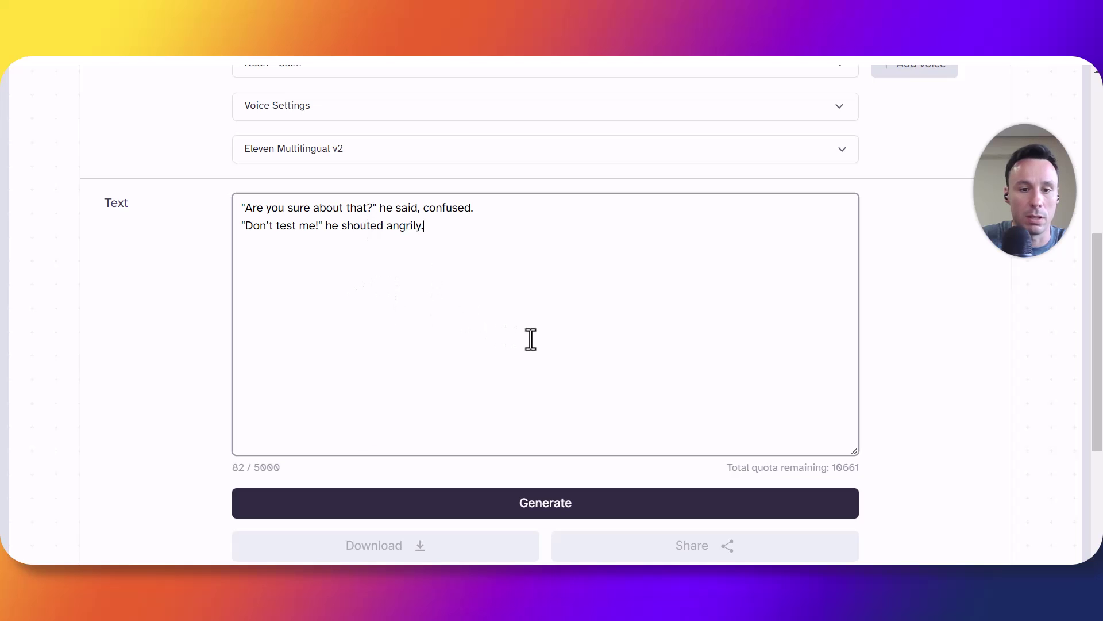
# Generate a 0:05 audio clip of the two dialogue lines in Noah - Calm's voice.
pyautogui.click(560, 508)
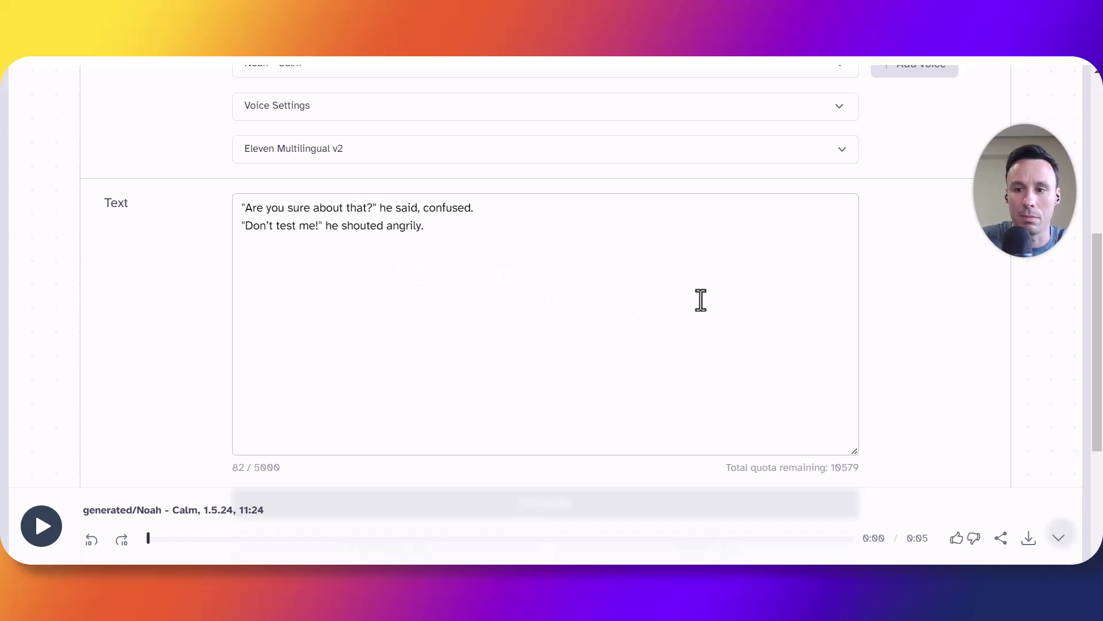
pyautogui.scroll(1, 635, 320)
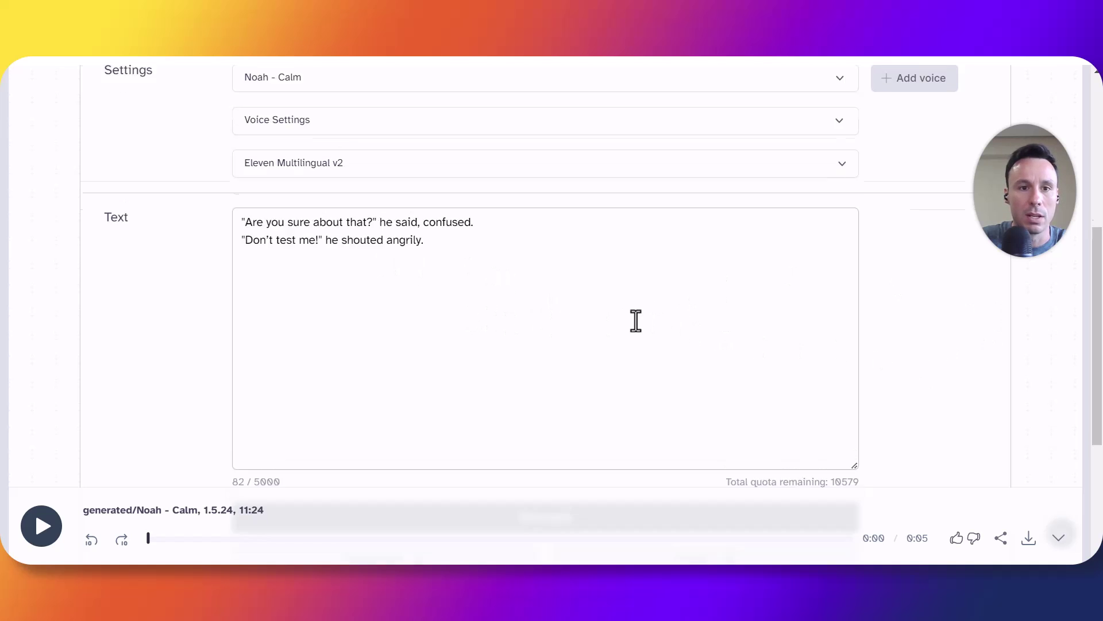
pyautogui.scroll(6, 636, 320)
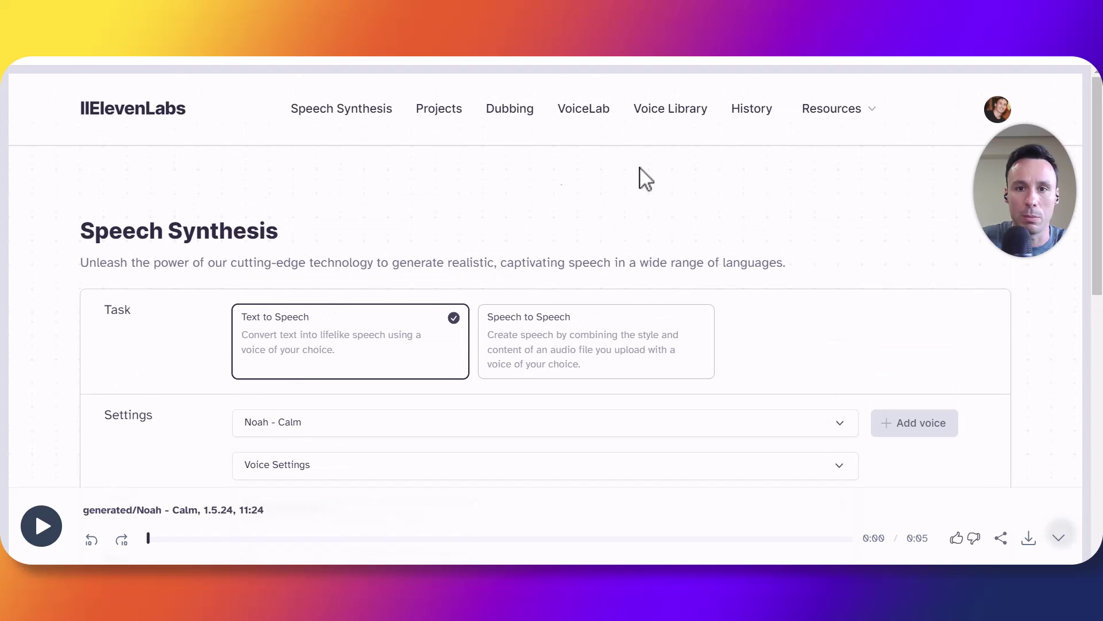
# Search the Voice Library for 'emot' and scroll to Isabel - emotional & lisp.
pyautogui.click(695, 126)
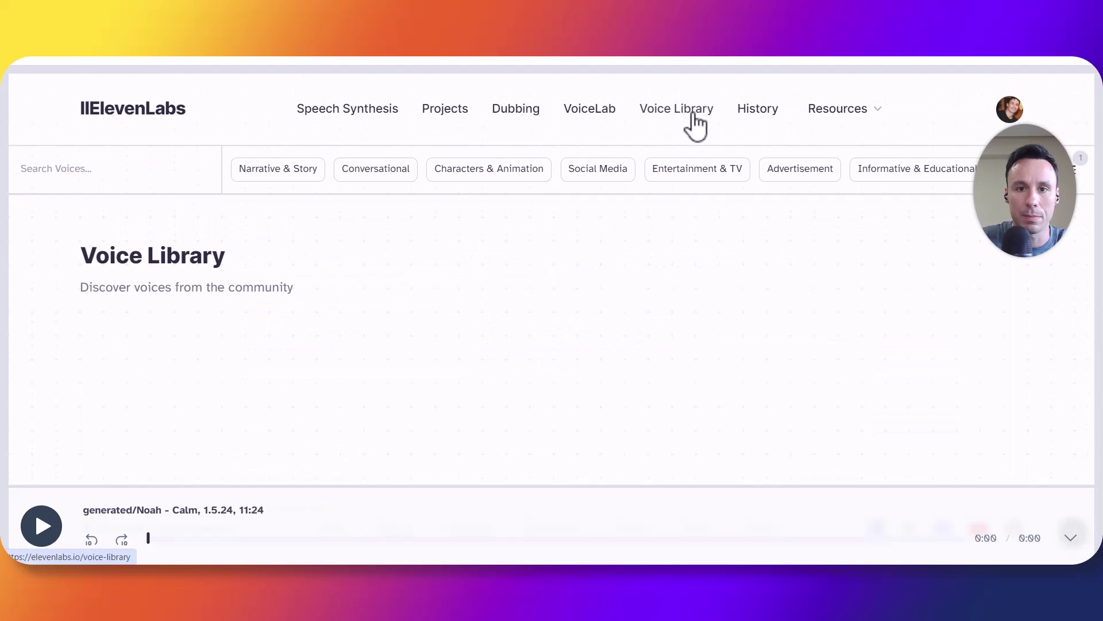
pyautogui.click(119, 173)
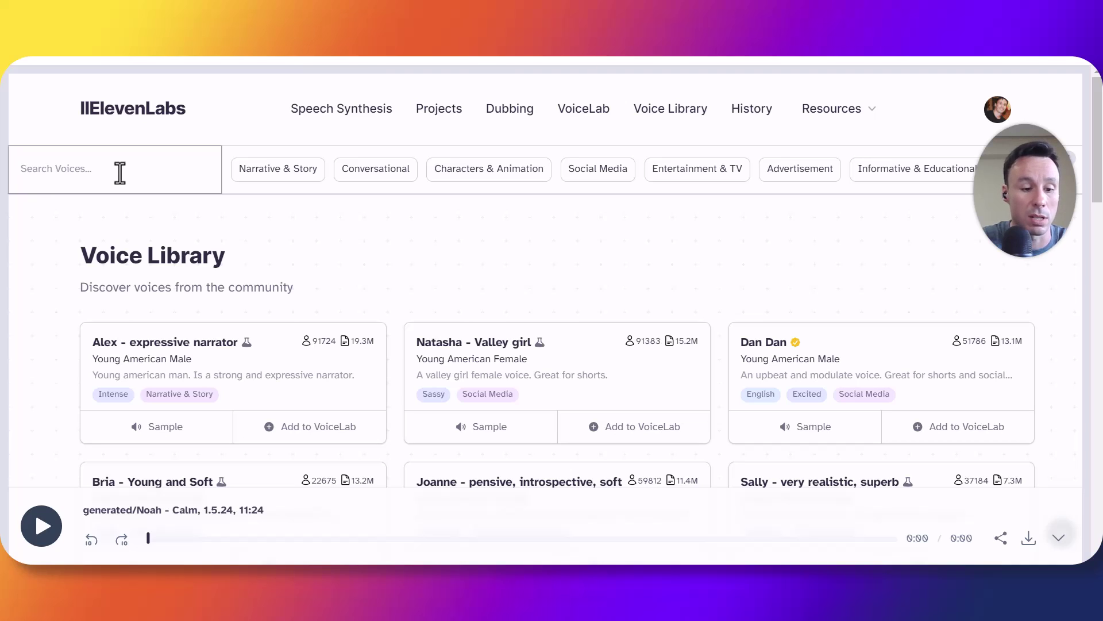
pyautogui.write('emotional')
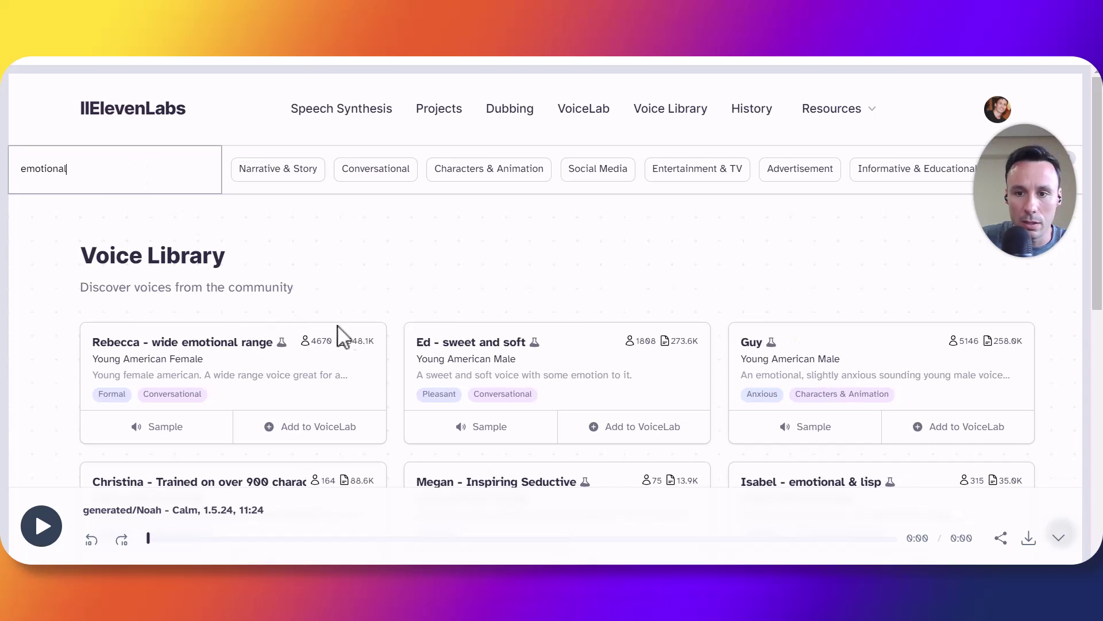
pyautogui.scroll(-3, 817, 345)
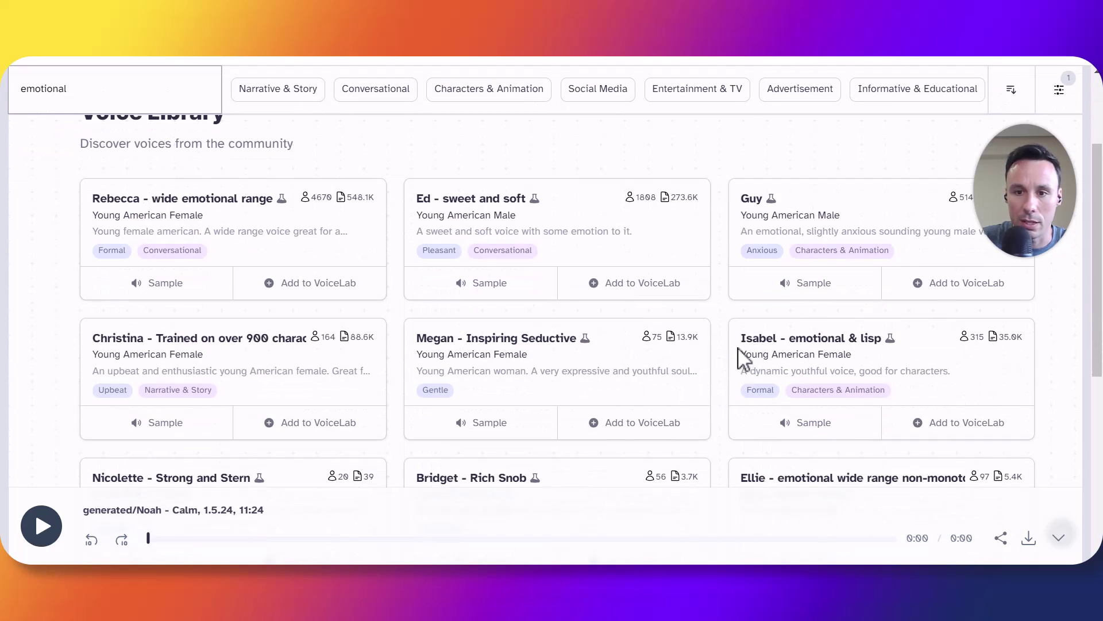
pyautogui.moveTo(758, 368)
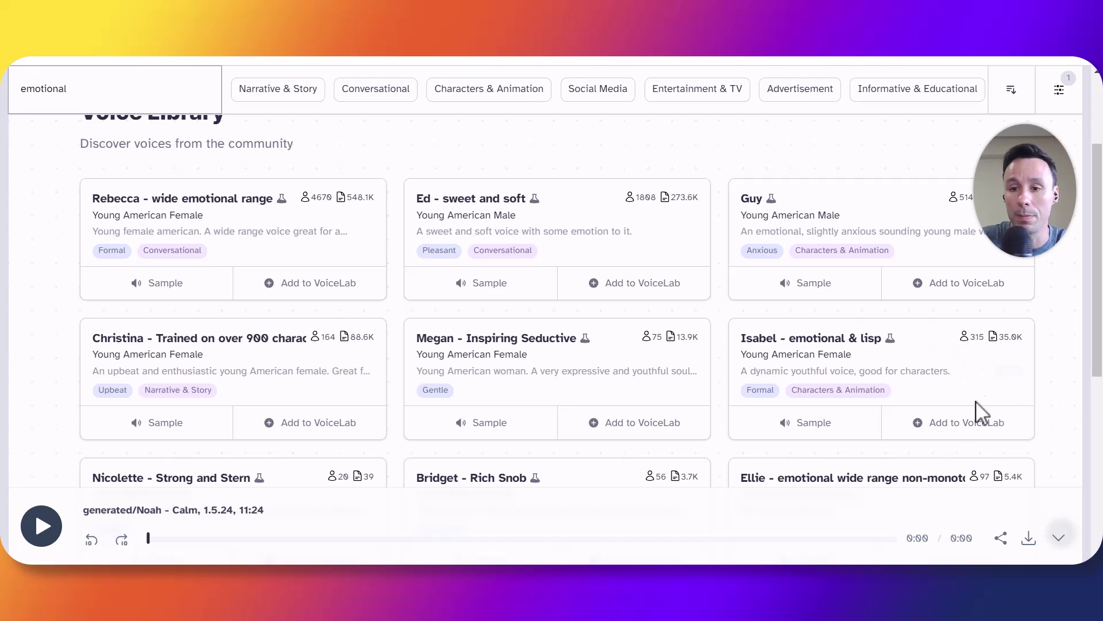
# Add Isabel - emotional & lisp to Voice Lab and dismiss the confirmation.
pyautogui.click(971, 430)
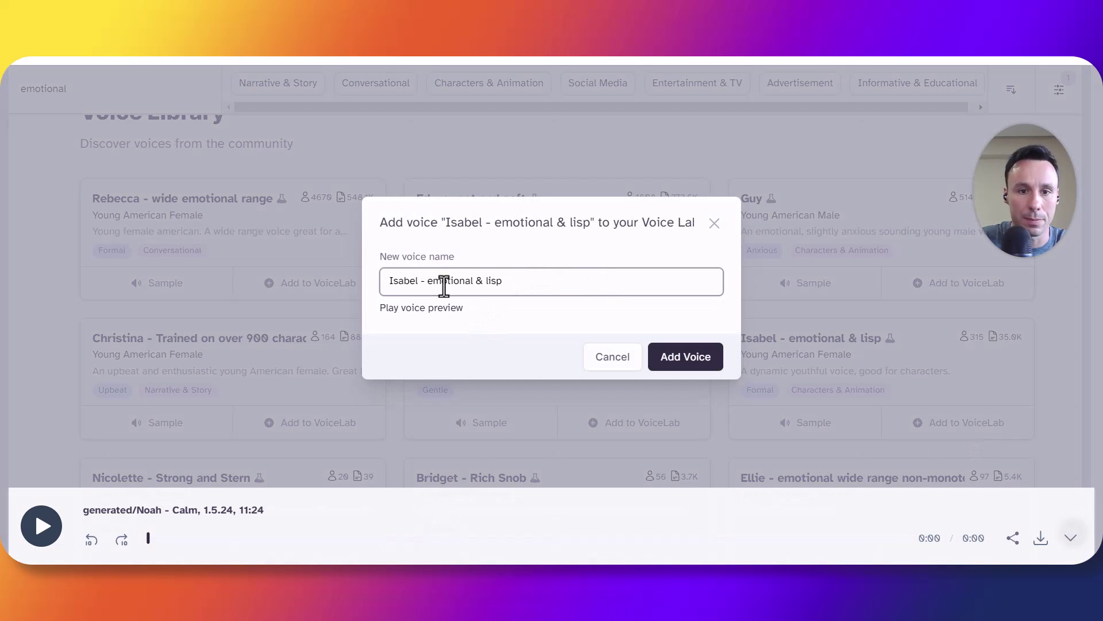
pyautogui.click(704, 368)
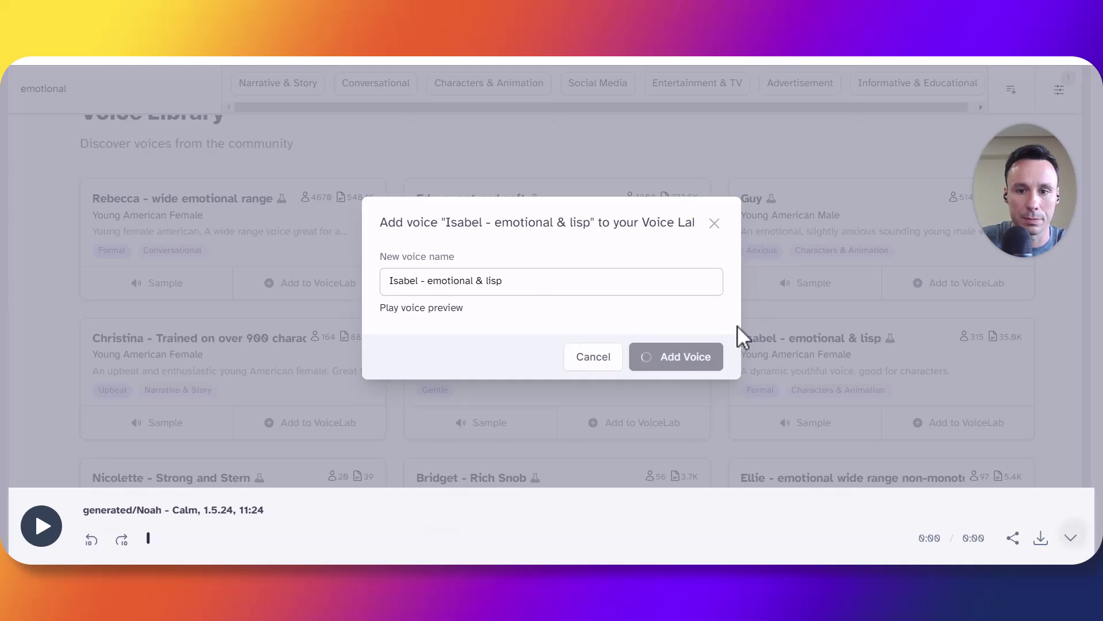
pyautogui.click(701, 345)
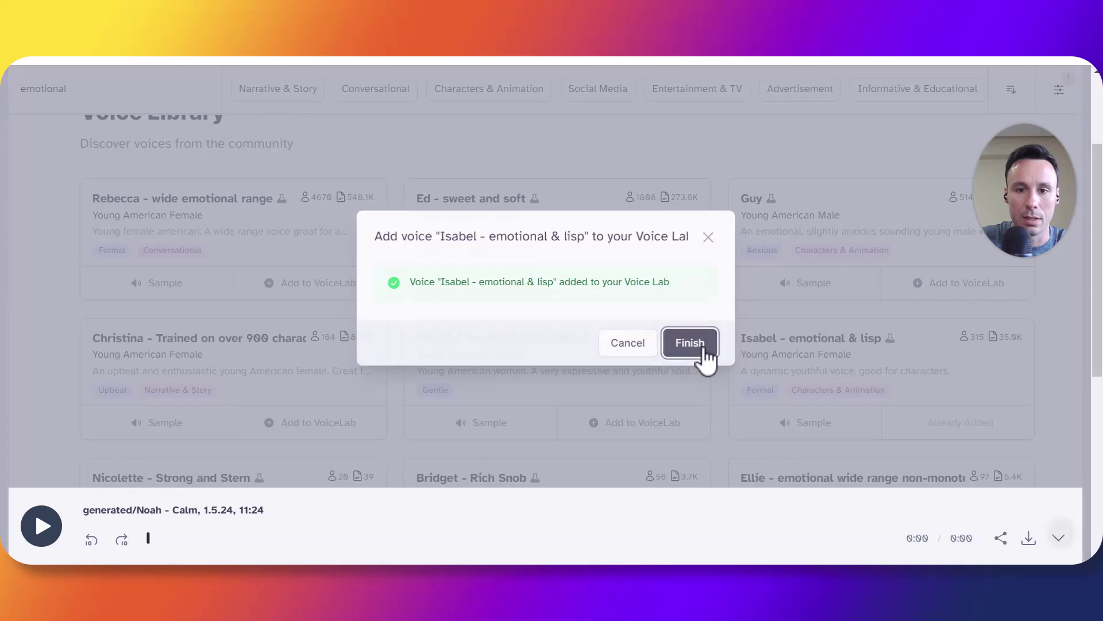
pyautogui.scroll(3, 675, 313)
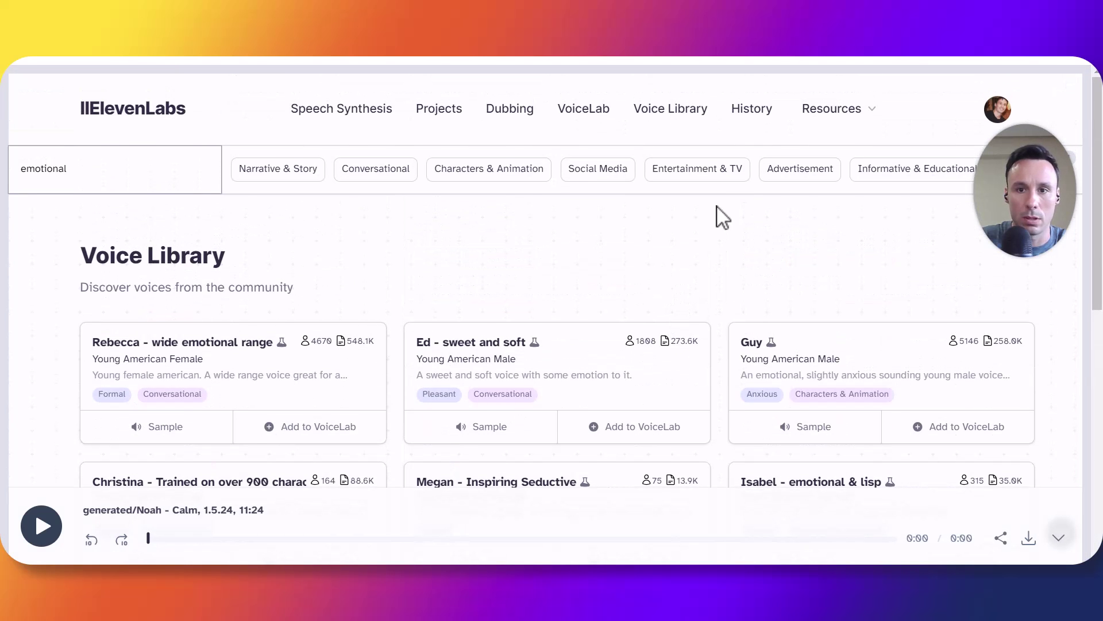
# Use the Isabel voice from VoiceLab and generate a 0:06 clip of the dialogue lines.
pyautogui.click(587, 112)
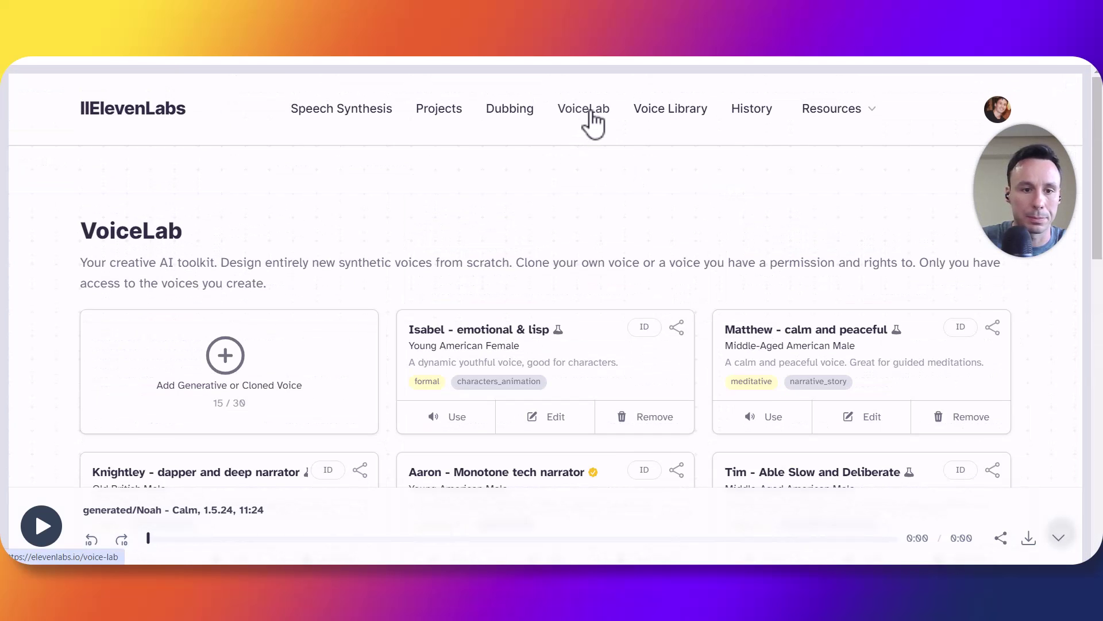
pyautogui.click(456, 418)
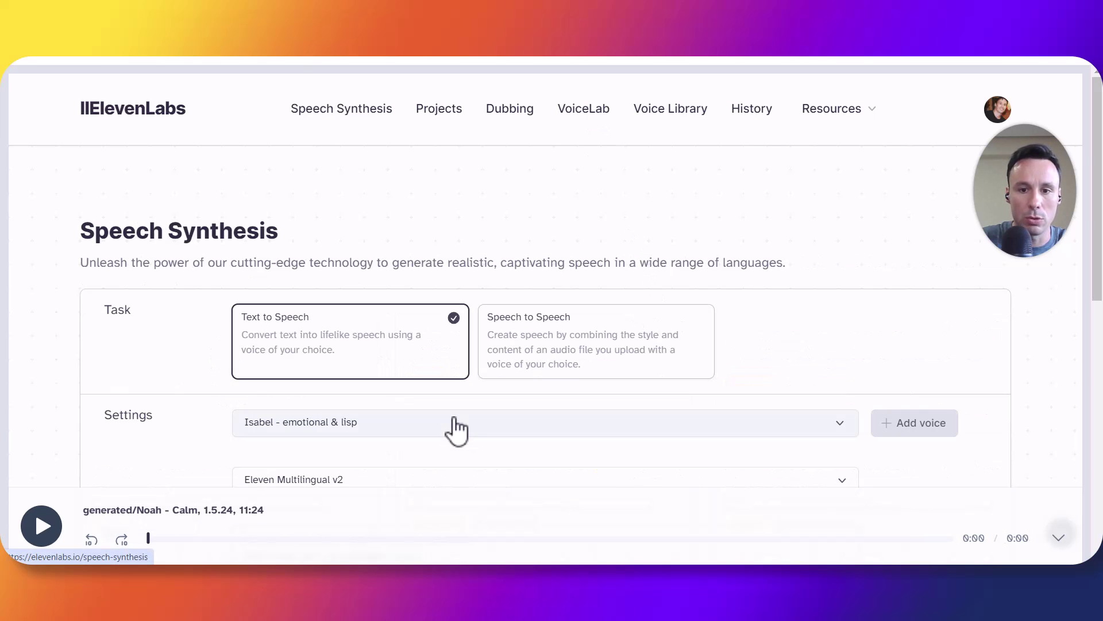
pyautogui.scroll(-5, 508, 396)
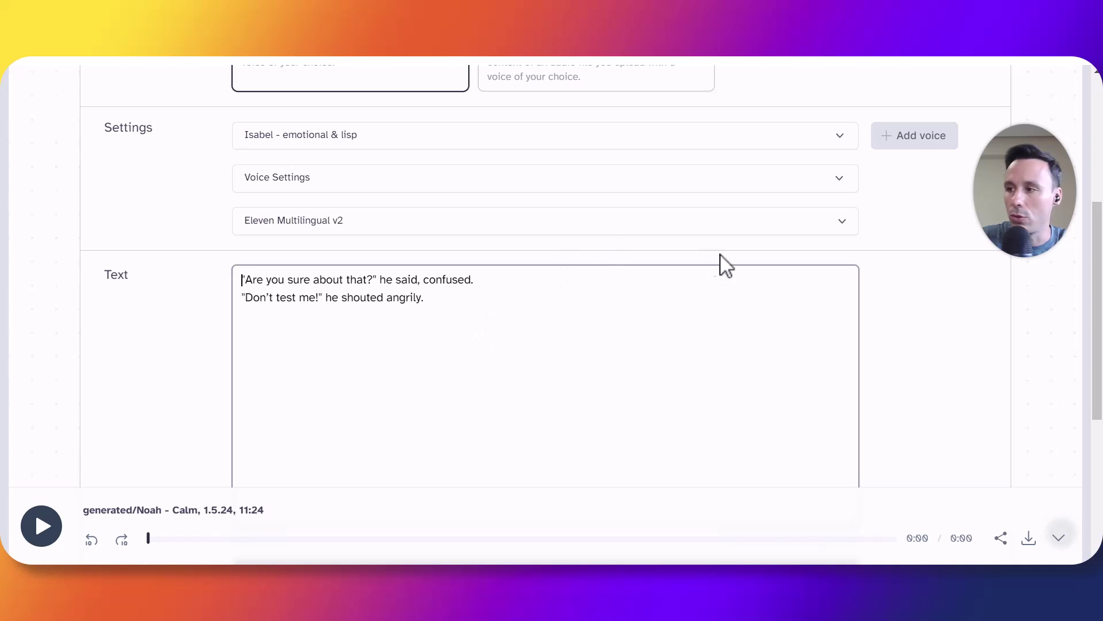
pyautogui.scroll(-1, 396, 238)
pyautogui.scroll(-2, 400, 230)
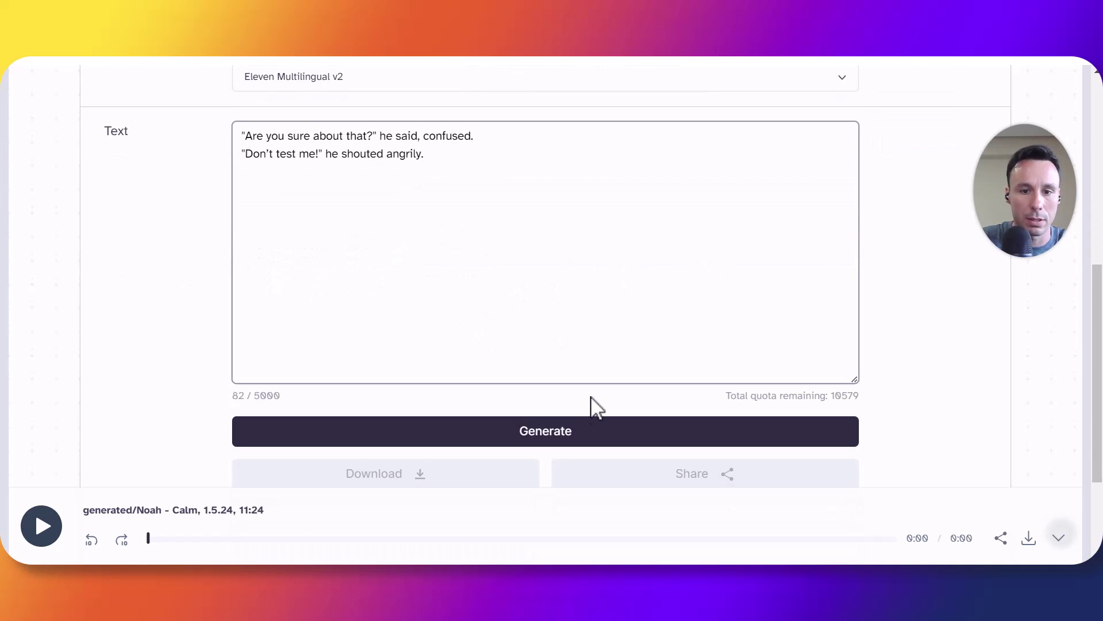
pyautogui.click(602, 436)
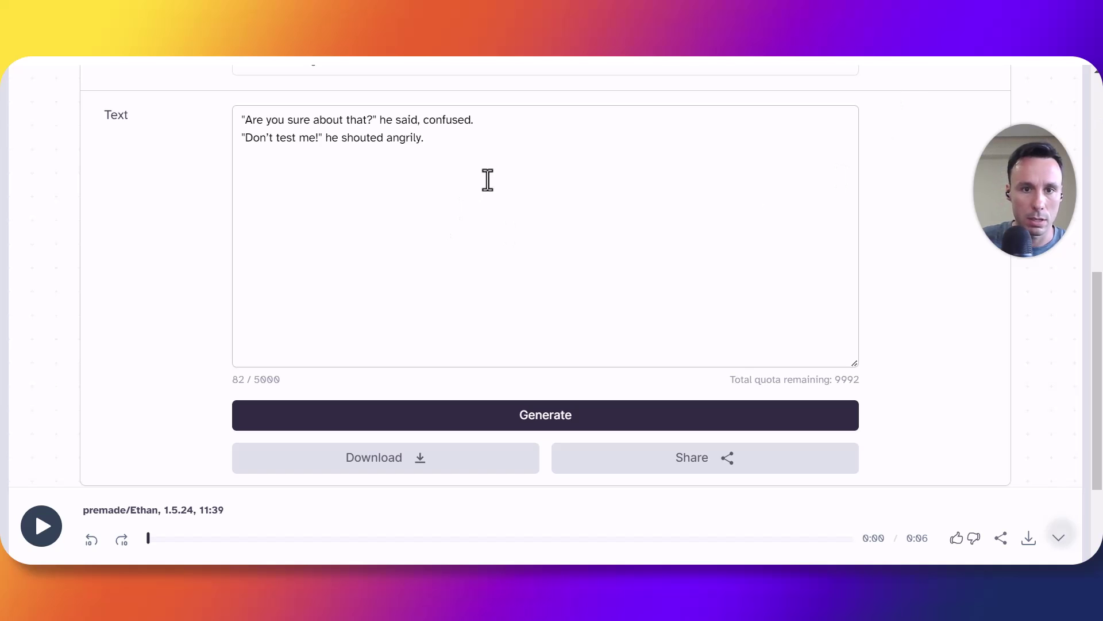
# Replace both dialogue lines with the whispered gate, key and demons sentence (101/5000 characters).
pyautogui.moveTo(440, 141); pyautogui.dragTo(237, 94)
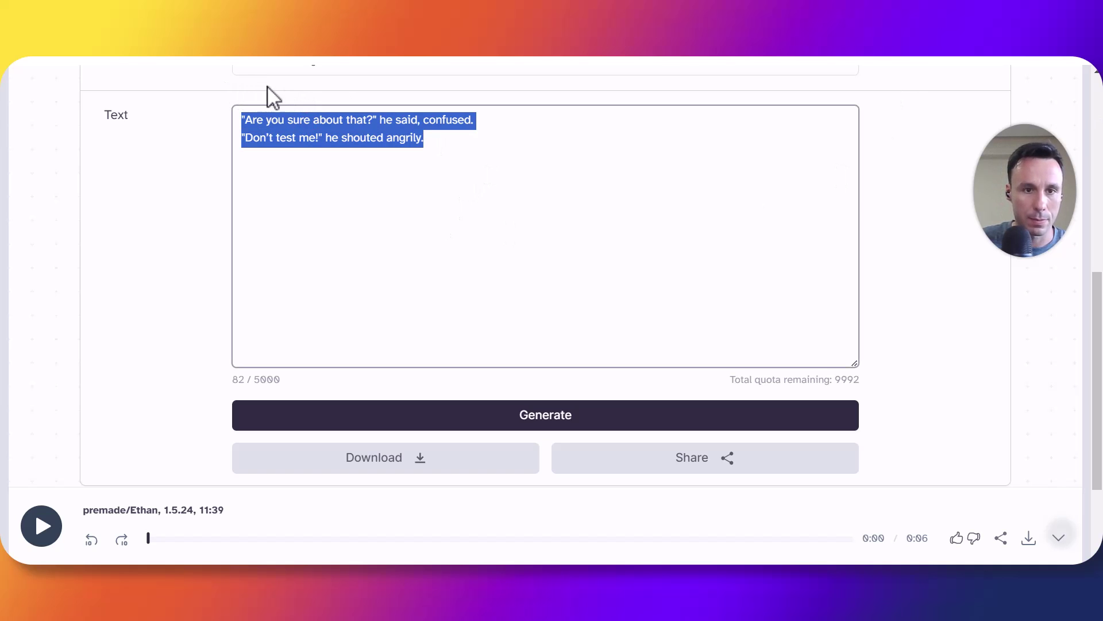
pyautogui.write('"When you get to the gate, use the key! – and - make sure to not let… the.. demons… in!" (Whispering)')
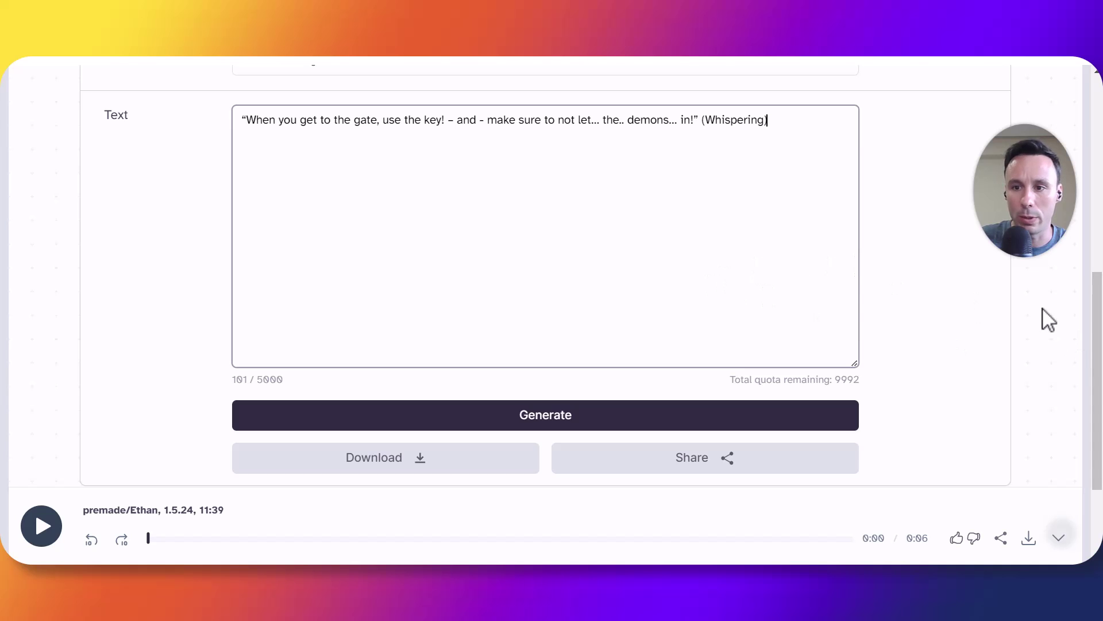
pyautogui.scroll(2, 1096, 339)
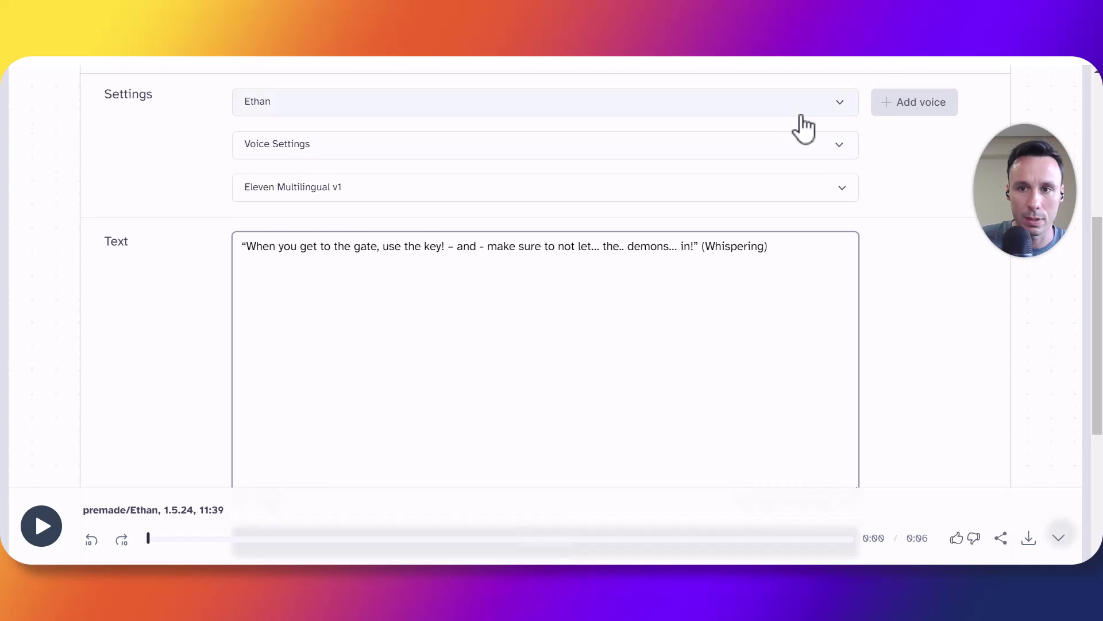
# Change the speaking voice from Ethan to Drew in the voice dropdown.
pyautogui.click(799, 112)
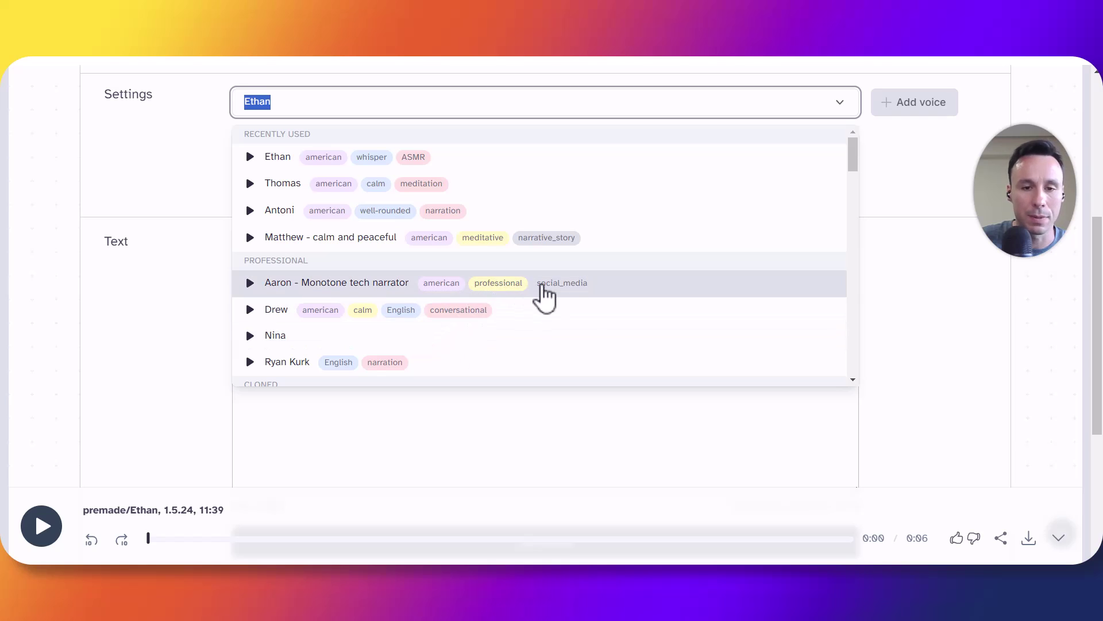
pyautogui.scroll(-3, 560, 293)
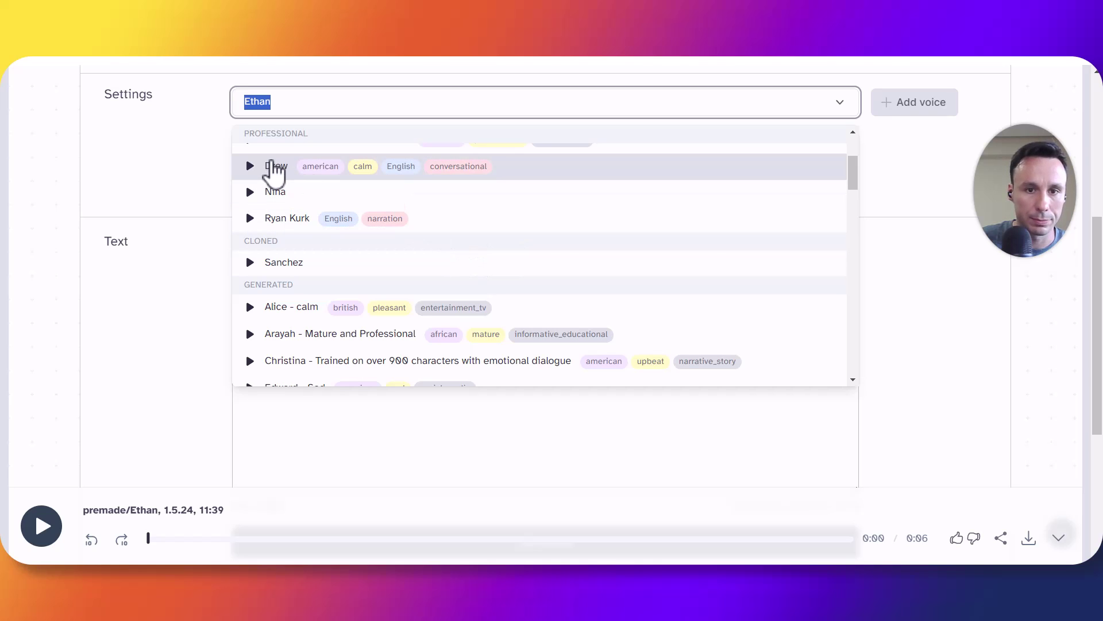
pyautogui.press('Escape')
pyautogui.scroll(-3, 463, 239)
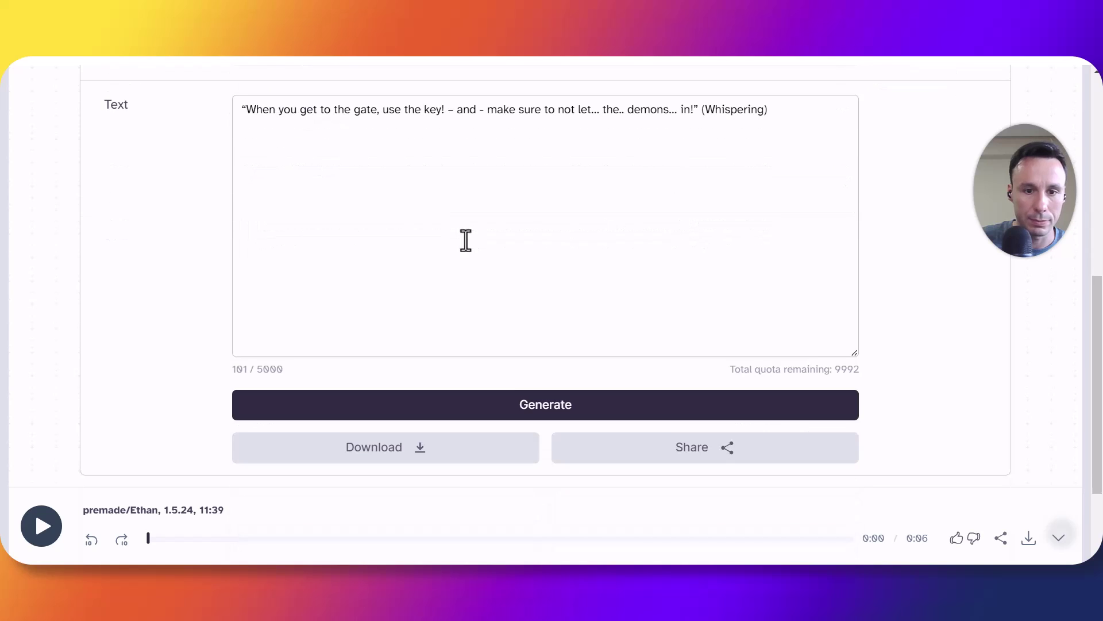
# Generate a 0:06 clip of the whispered gate-and-demons line in Drew's voice.
pyautogui.click(572, 411)
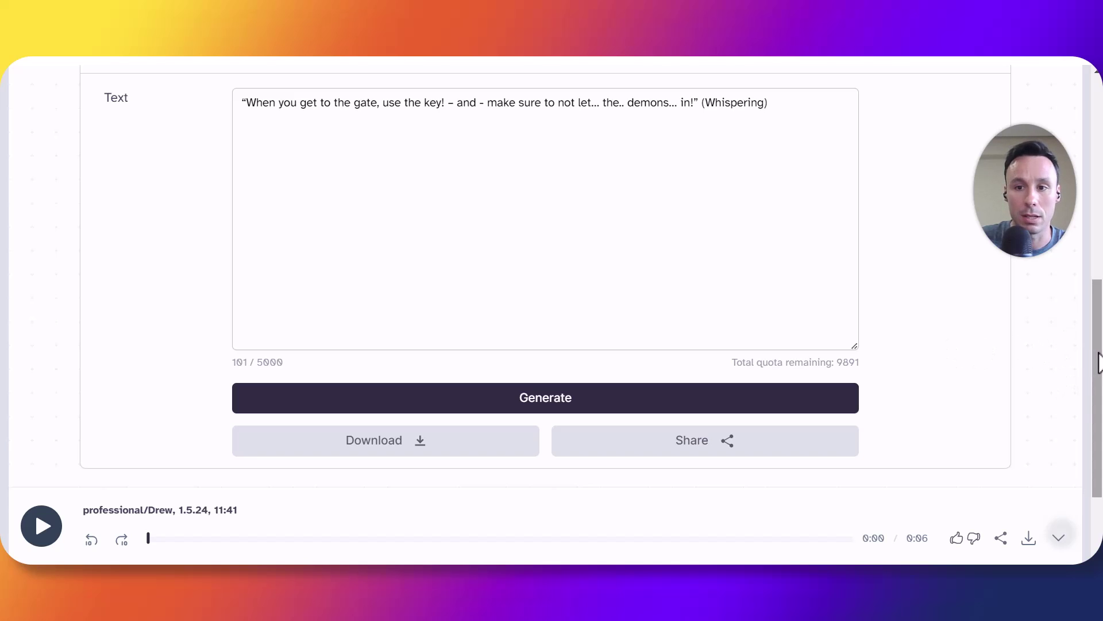
# Select Ethan under Recently Used in the voice dropdown for the whispered line.
pyautogui.moveTo(1098, 362); pyautogui.dragTo(1090, 252)
pyautogui.click(786, 229)
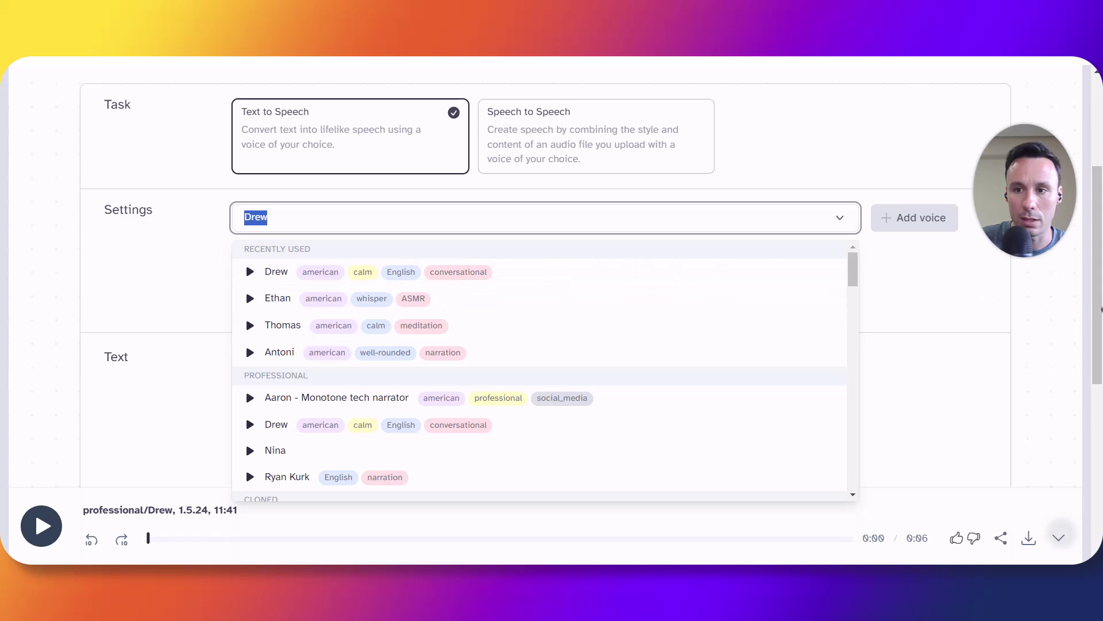
pyautogui.moveTo(1098, 306)
pyautogui.mouseDown()
pyautogui.moveTo(1098, 201)
pyautogui.moveTo(1098, 310)
pyautogui.moveTo(1099, 214)
pyautogui.moveTo(1095, 293)
pyautogui.mouseUp()
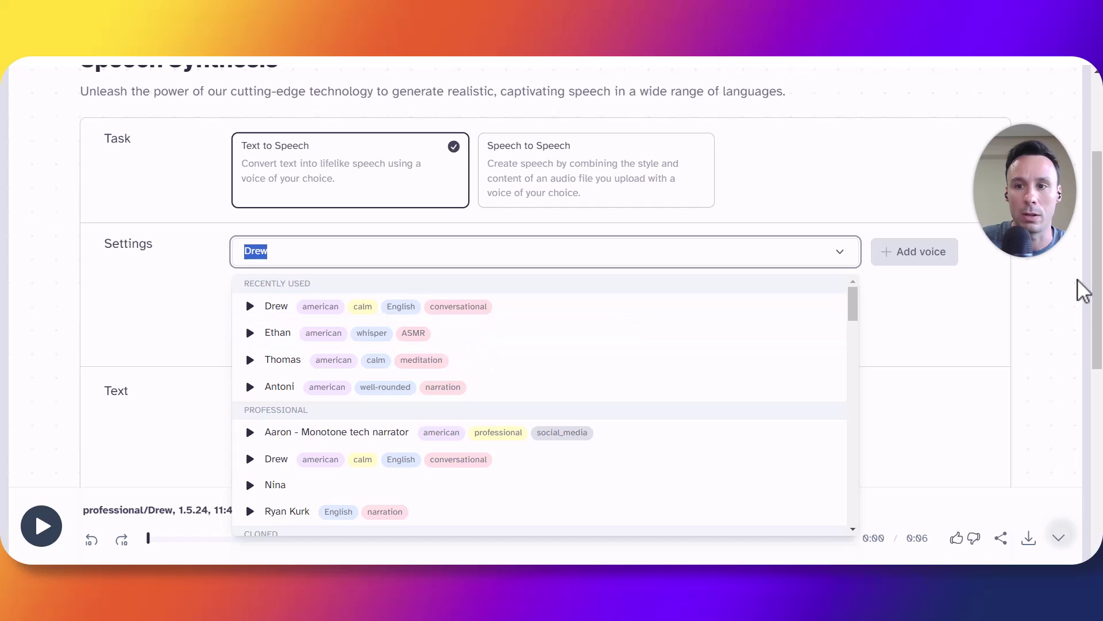
pyautogui.moveTo(1099, 296); pyautogui.dragTo(1096, 320)
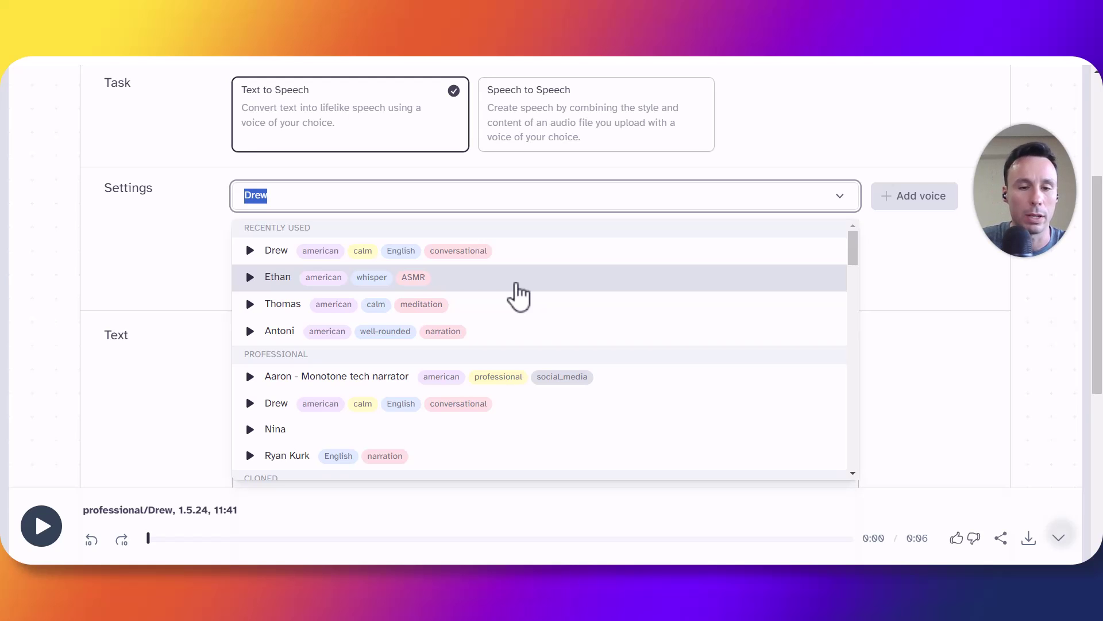
pyautogui.click(516, 283)
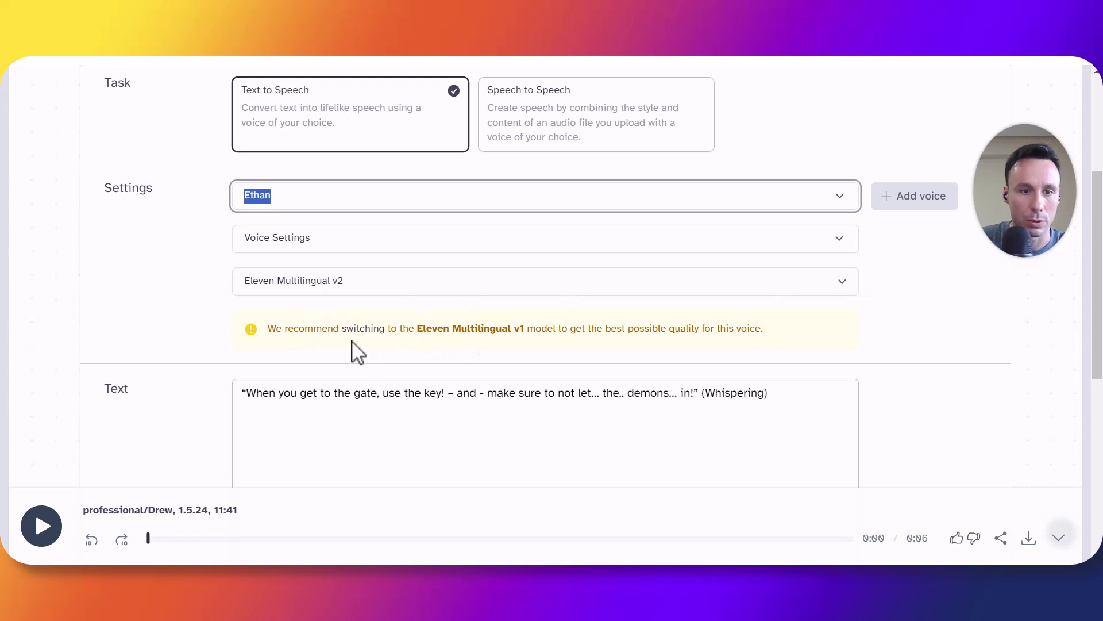
# Switch to Eleven Multilingual v1 and generate the whispered gate-and-demons line in Ethan's voice.
pyautogui.click(366, 332)
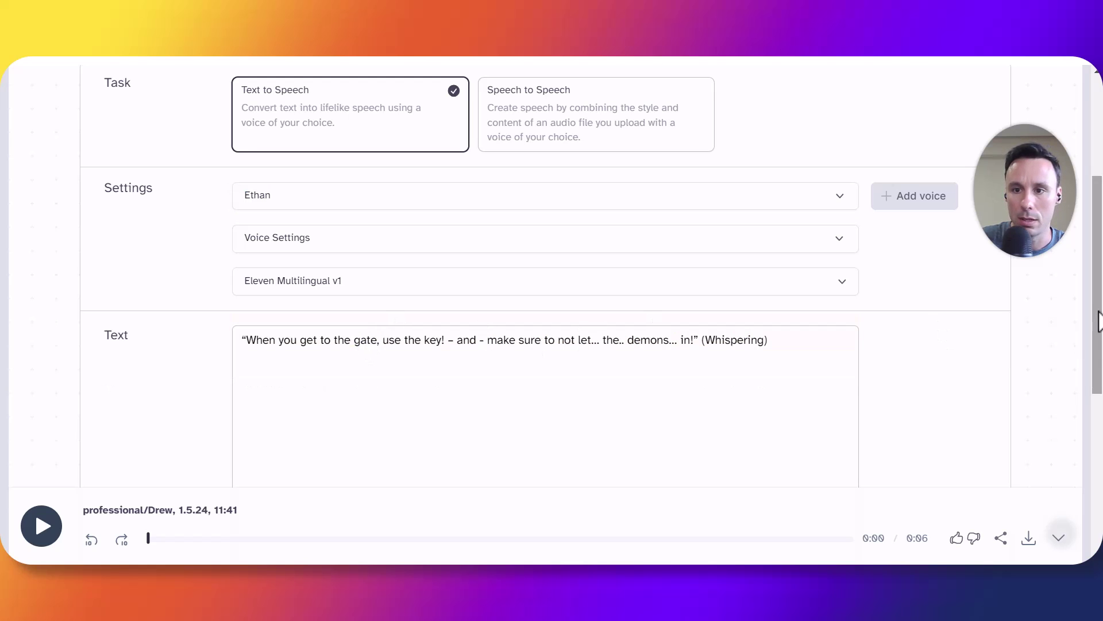
pyautogui.scroll(-3, 1097, 373)
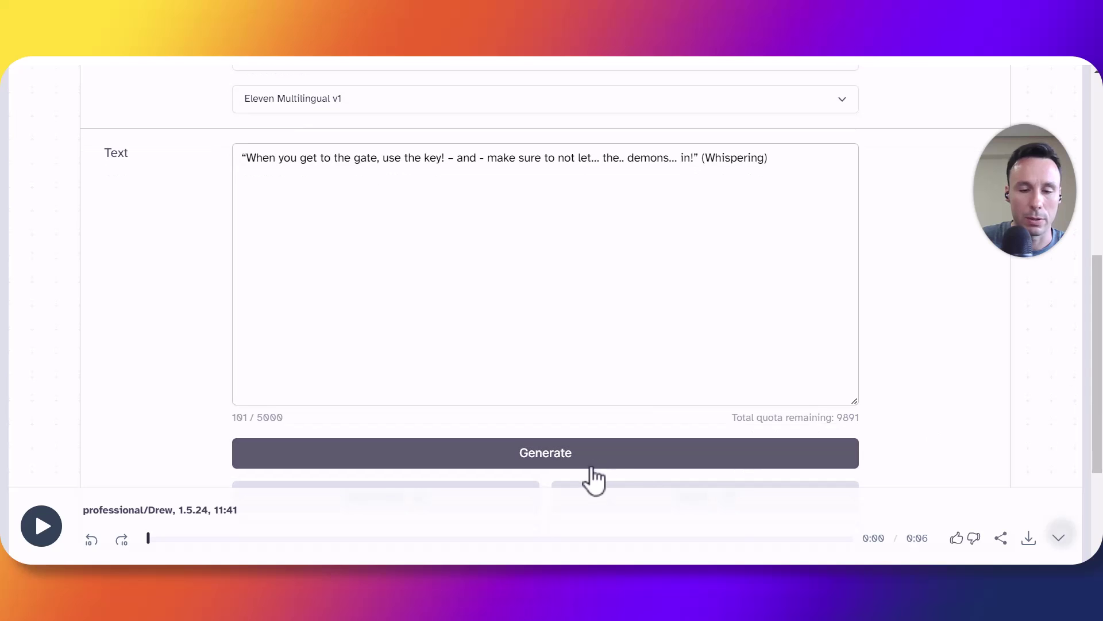
pyautogui.click(634, 465)
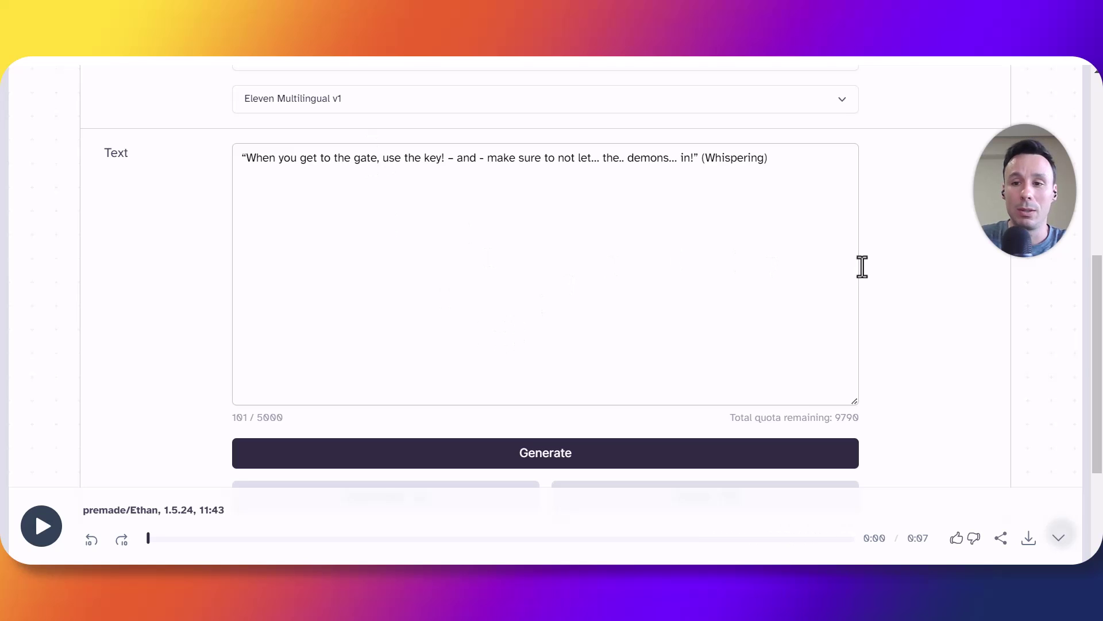
pyautogui.moveTo(1095, 363); pyautogui.dragTo(1100, 323)
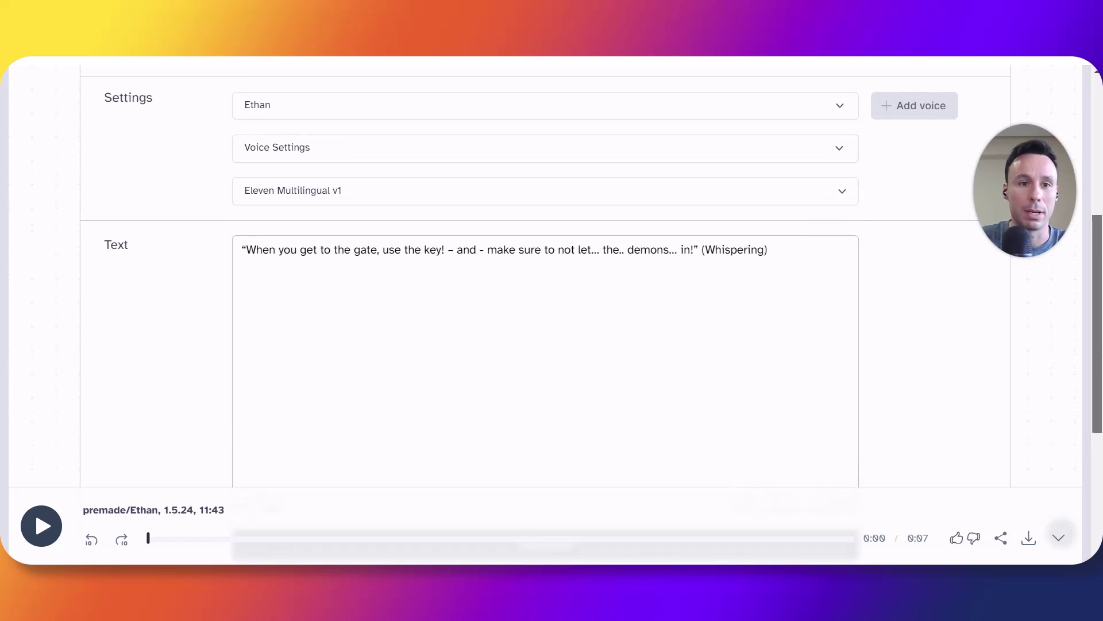